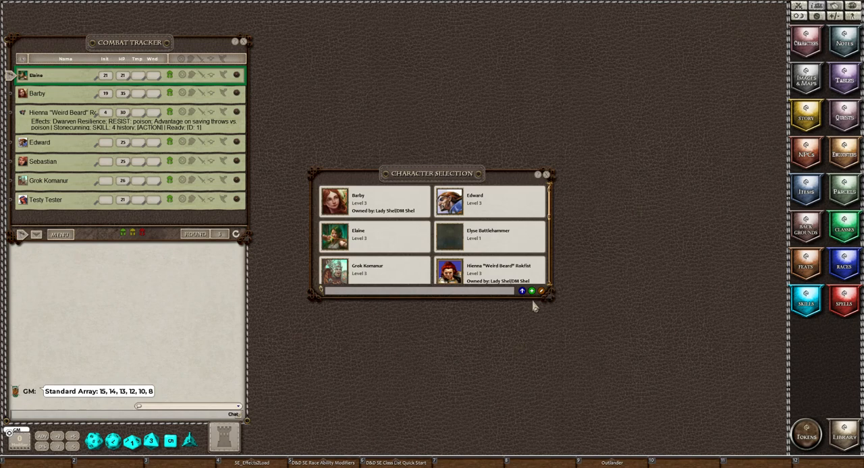
Create a new character, close the character selection list, and enter the character's name on the sheet.
click(531, 292)
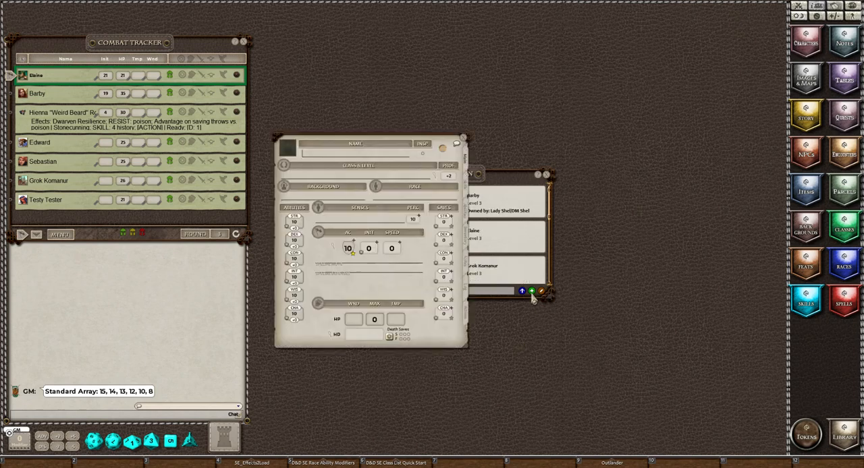
click(546, 175)
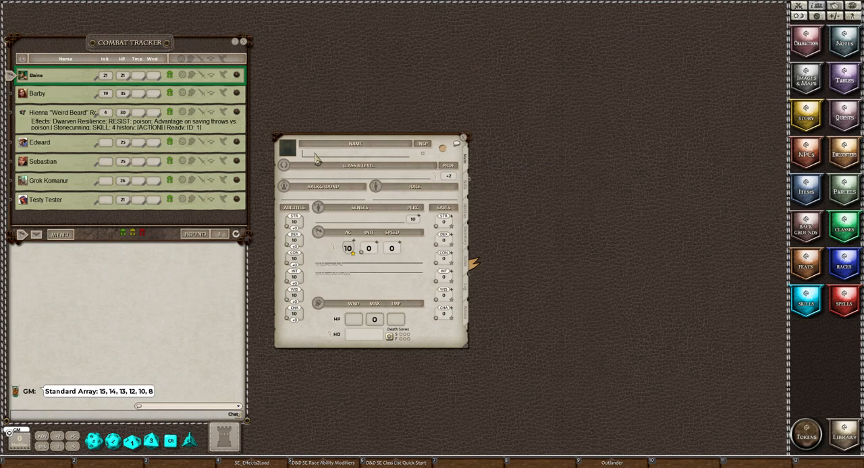
text(Randy)
Set the new character's portrait to the green-clad male figure from the DNDSE portrait folder.
click(292, 151)
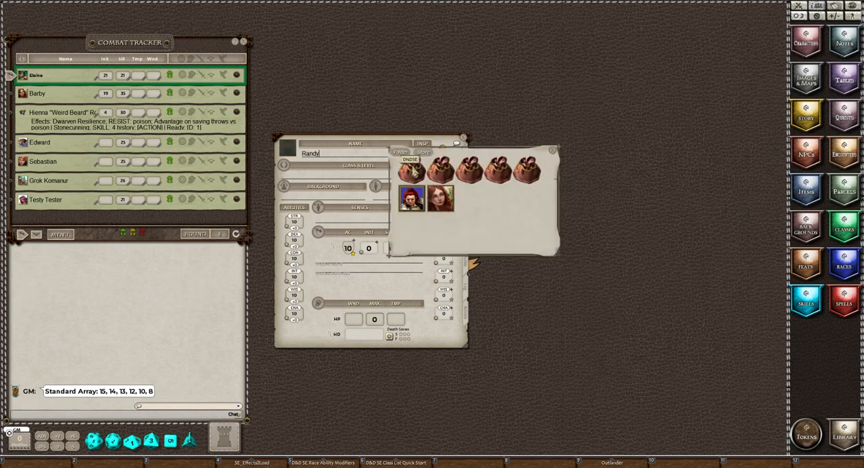
click(413, 173)
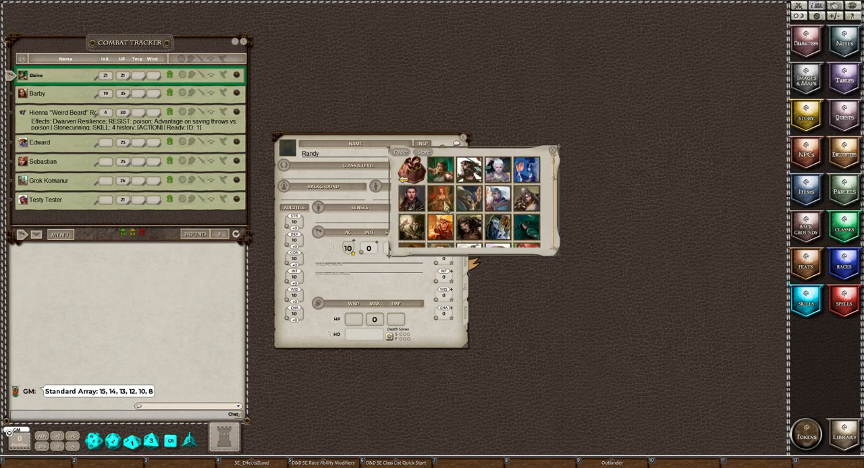
scroll(471, 203, down, 2)
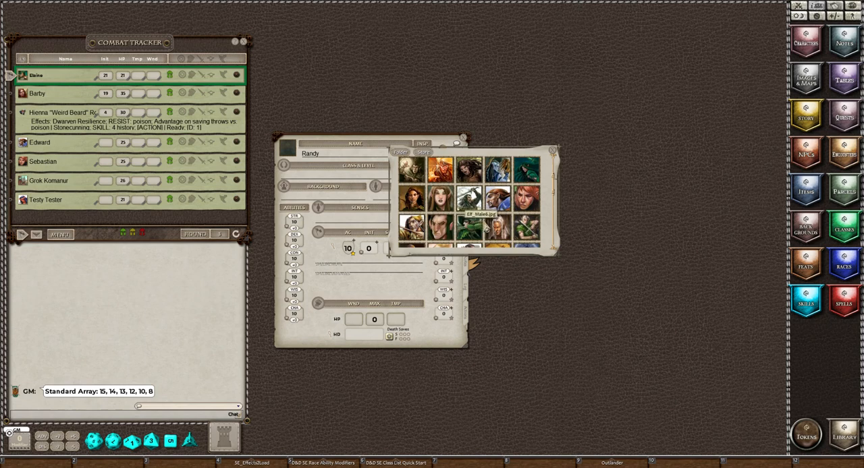
click(529, 235)
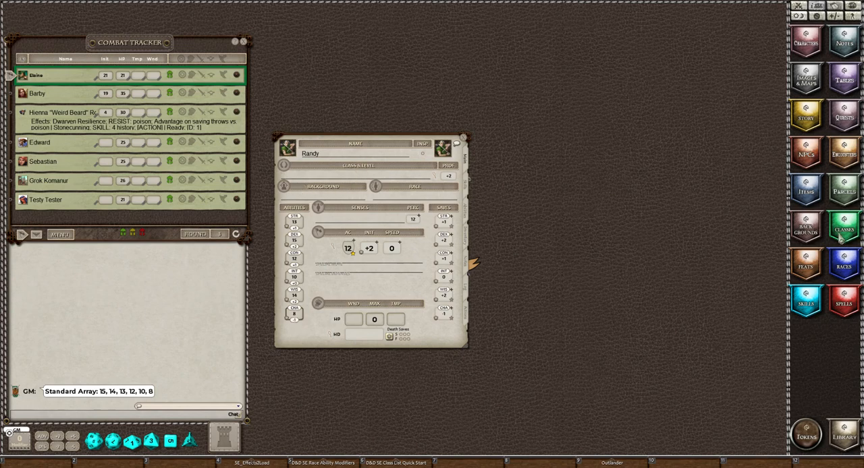
Add the Outlander background to the character sheet and close the list of backgrounds.
click(813, 230)
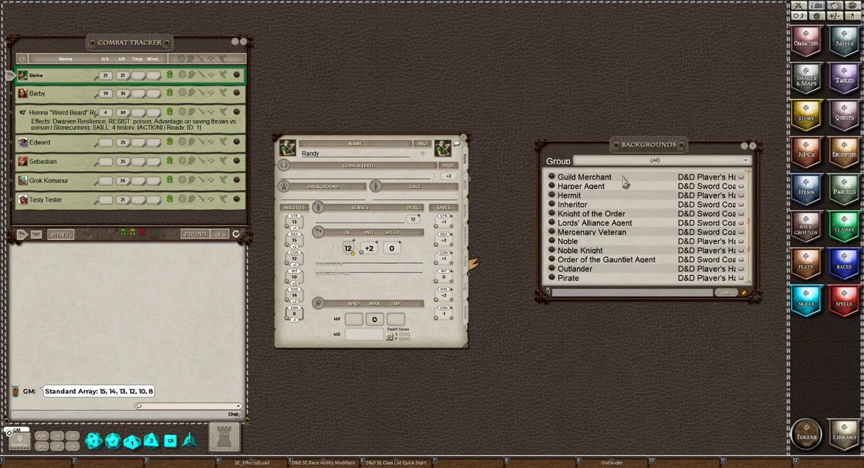
scroll(628, 219, down, 1)
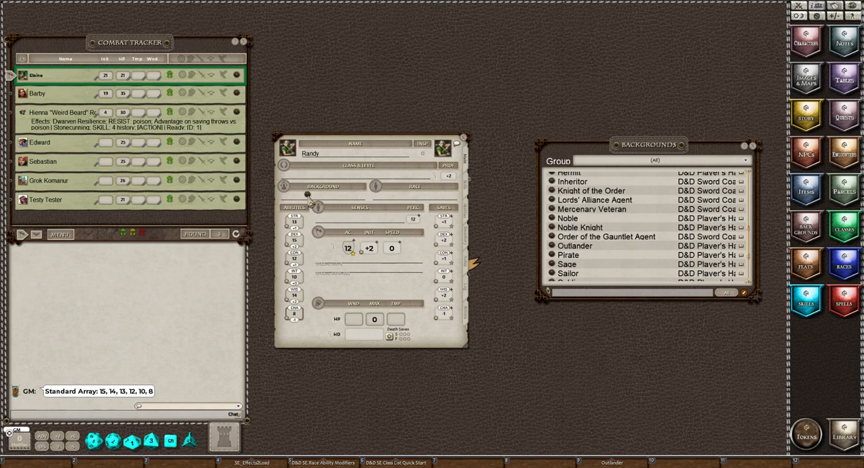
drag(308, 195, 309, 196)
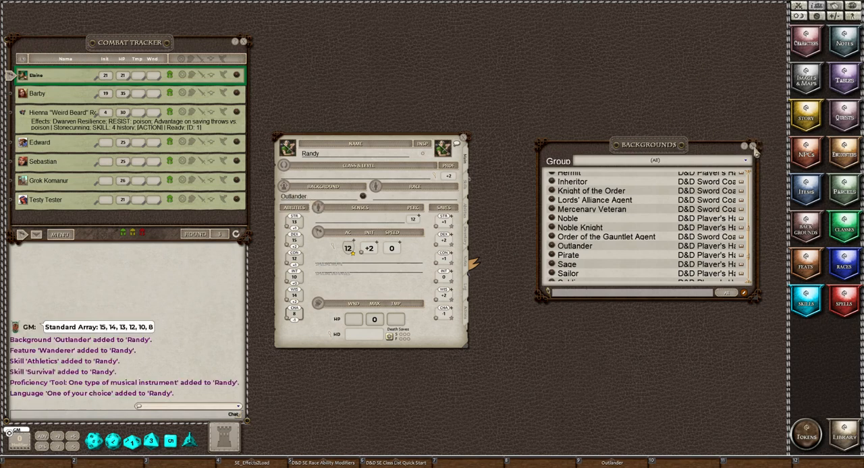
click(753, 146)
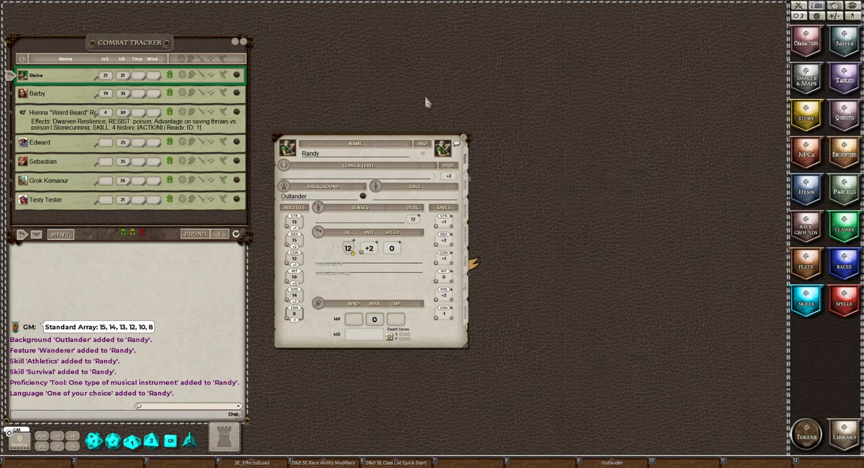
Assign the Elf race from the D&D Player's Handbook to the character with Wood Elf as the sub-race.
click(852, 266)
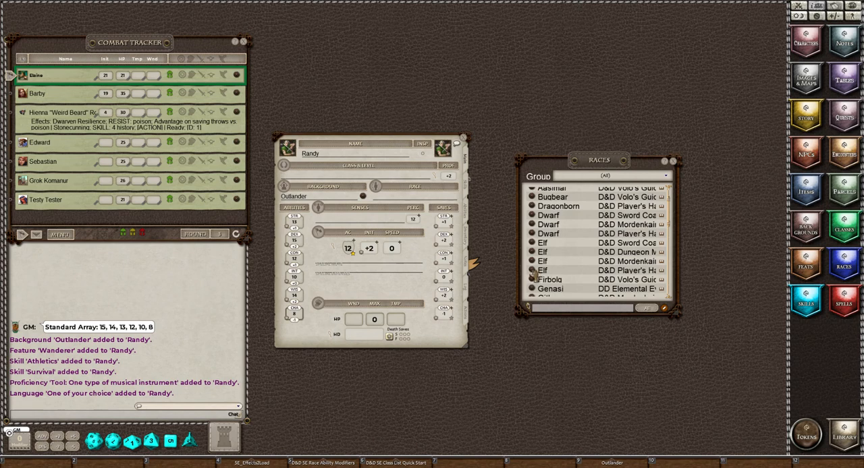
drag(532, 272, 402, 196)
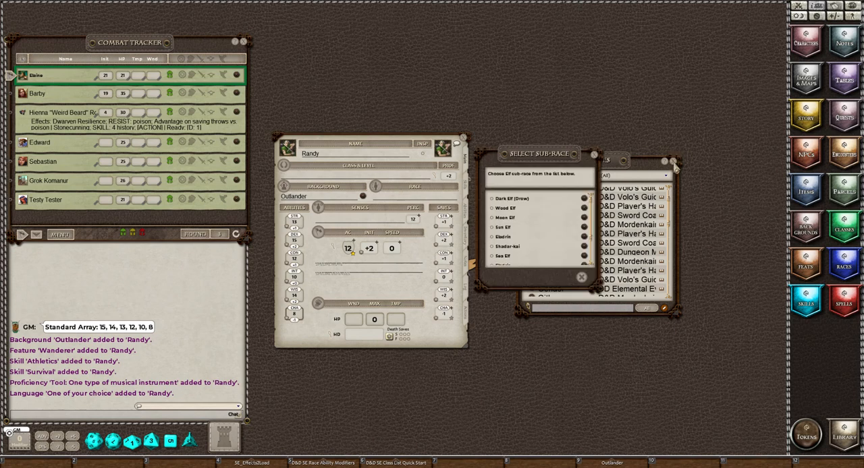
click(674, 163)
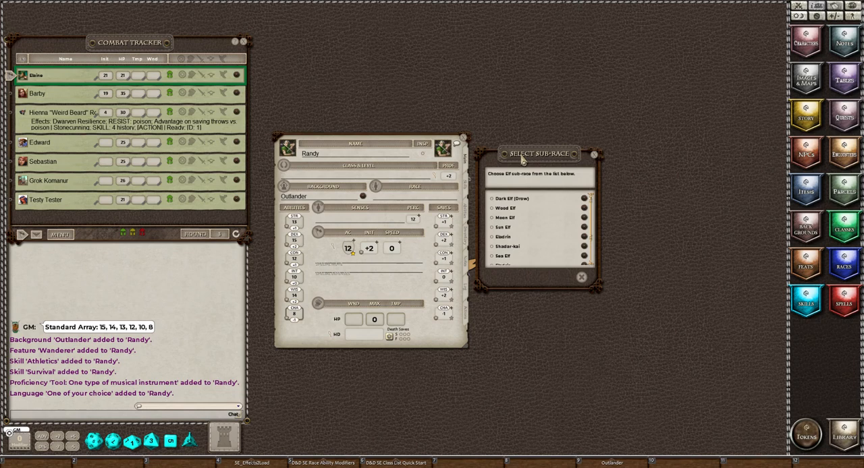
click(492, 209)
click(568, 278)
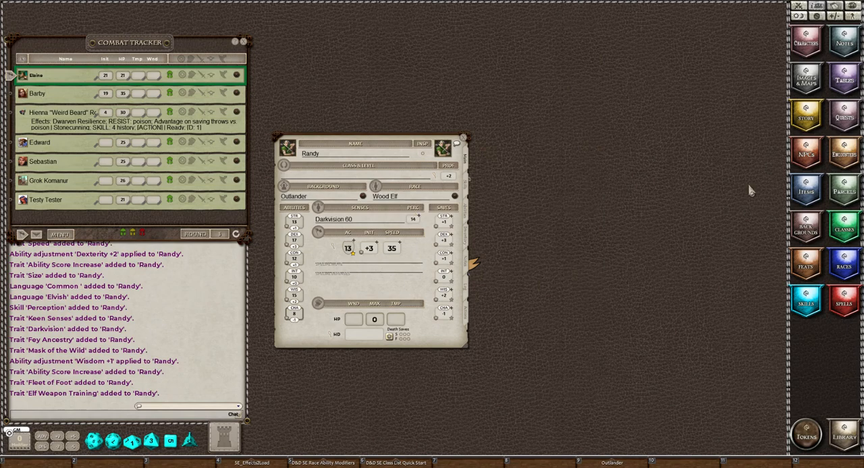
Add one level of the Ranger class from the D&D Player's Handbook to the character and close the class list.
click(855, 229)
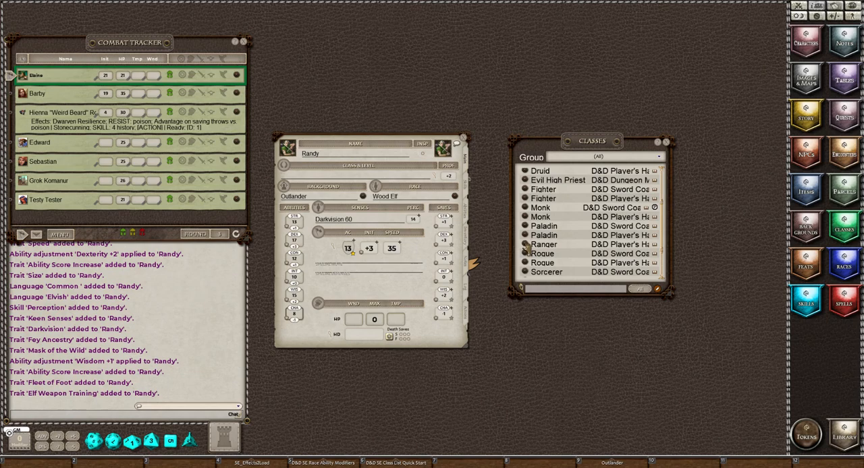
drag(525, 247, 317, 177)
click(668, 145)
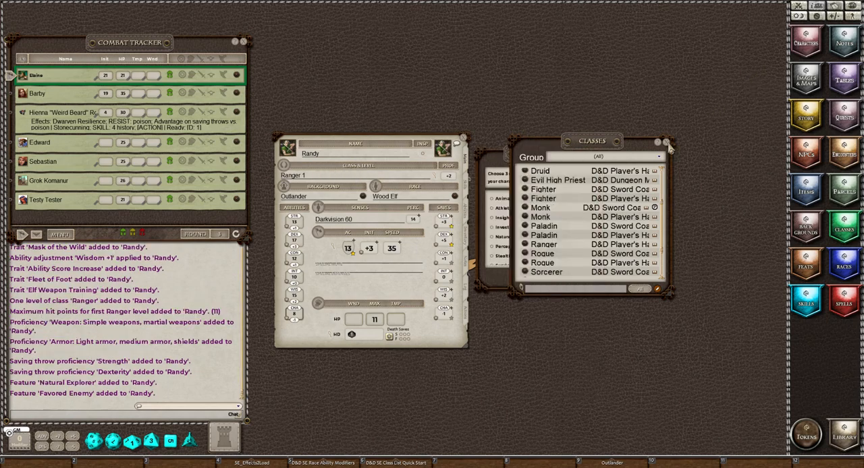
click(667, 145)
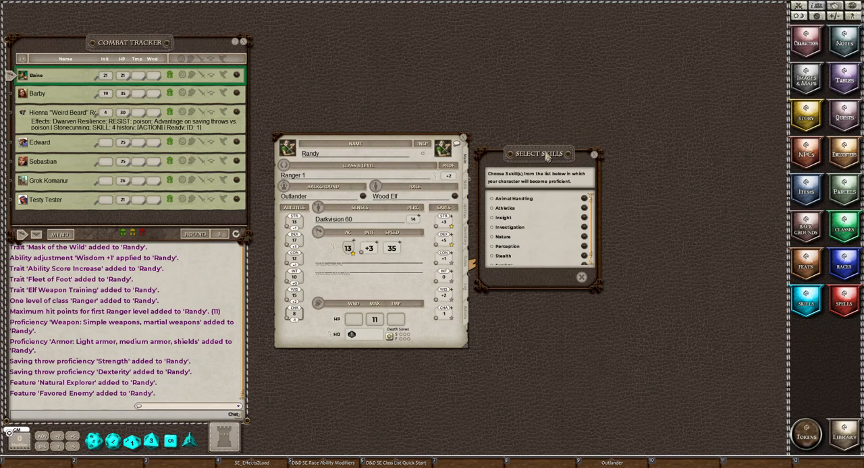
Compare with the character's existing skills, and choose Nature, Stealth and Insight as the three Ranger skill proficiencies.
drag(547, 157, 563, 147)
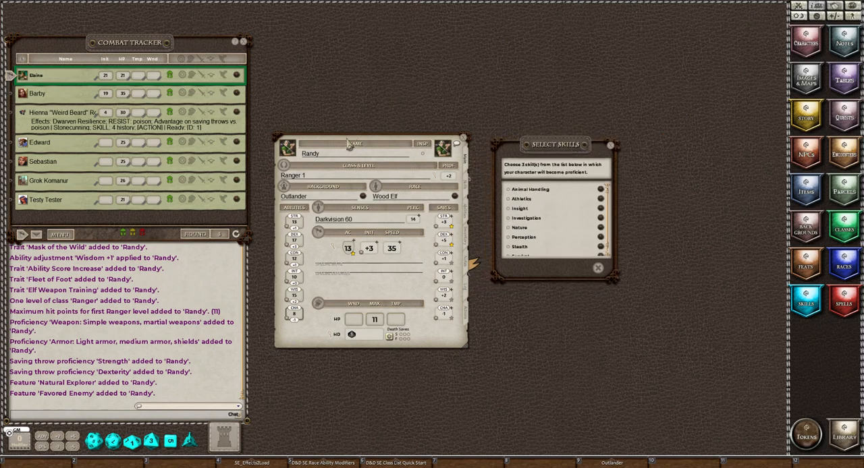
drag(349, 144, 263, 137)
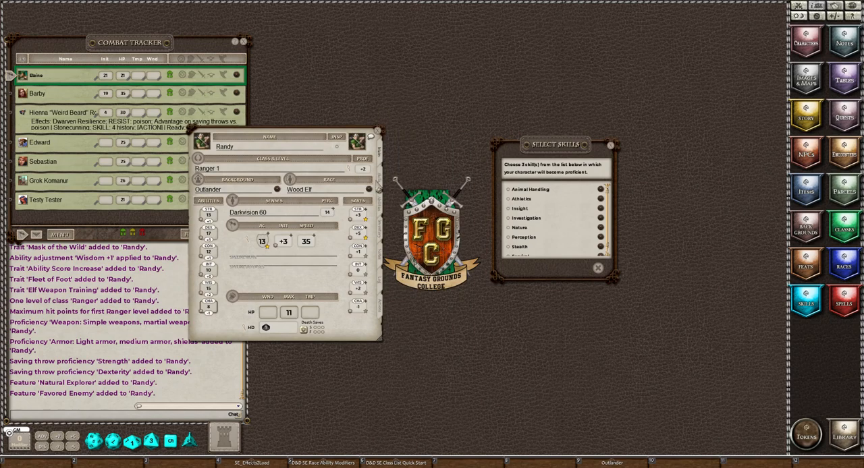
click(381, 181)
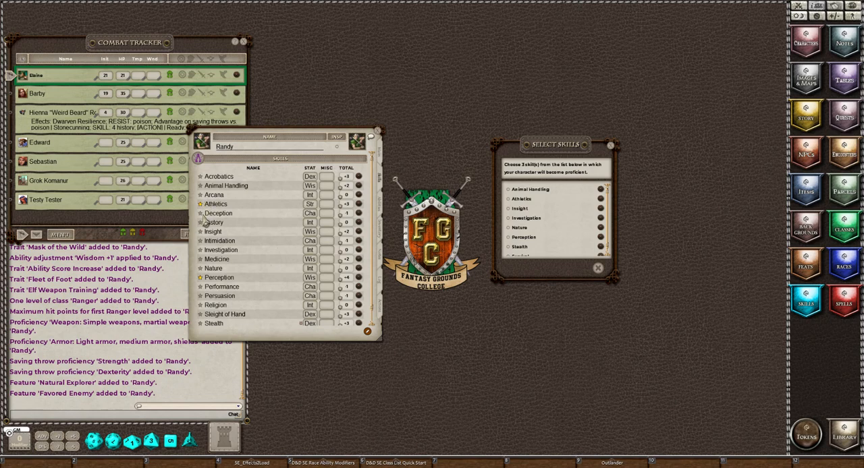
scroll(204, 212, down, 1)
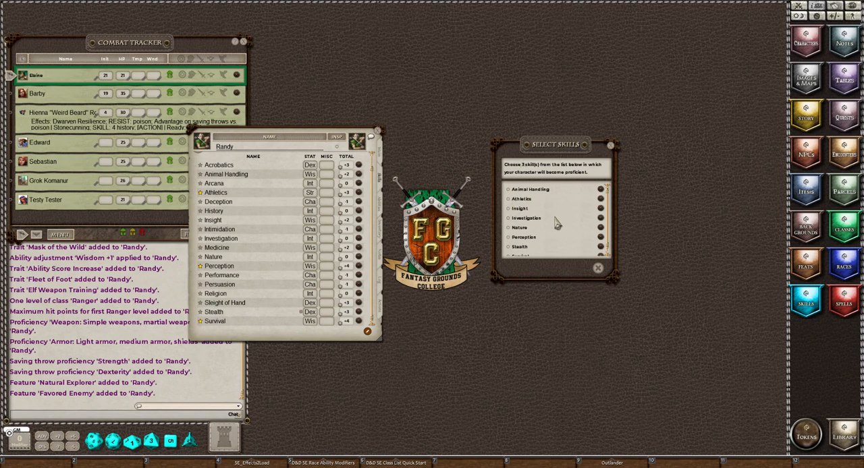
click(509, 229)
scroll(537, 217, down, 1)
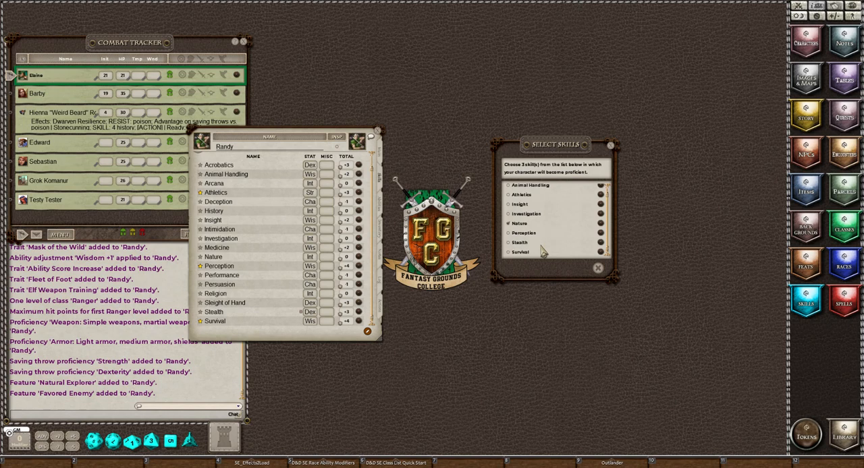
click(509, 243)
scroll(550, 233, up, 1)
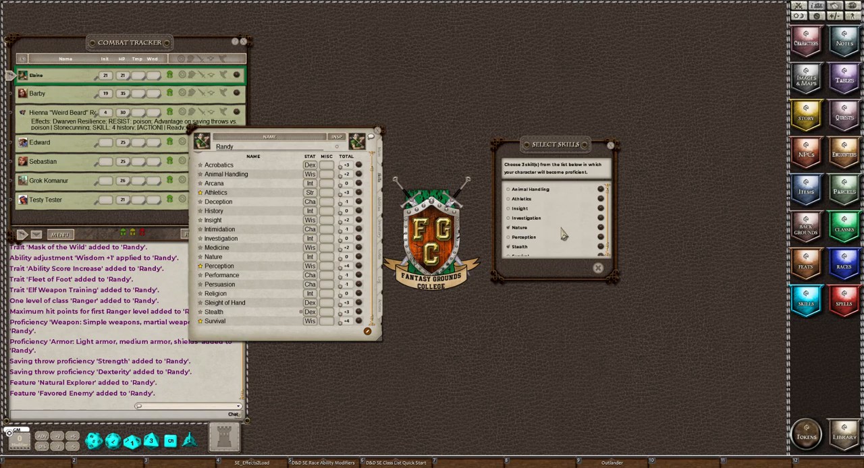
click(509, 208)
click(584, 269)
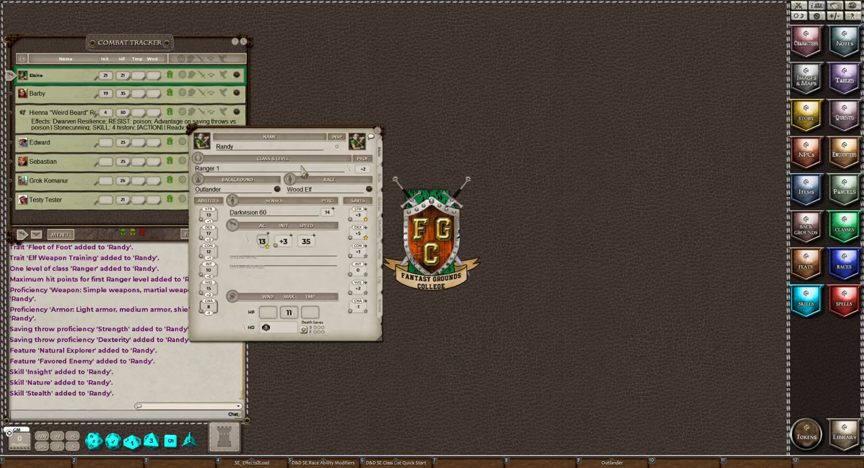
Raise the character to Ranger level 3 by adding two more levels of the class from its class and level details.
click(350, 169)
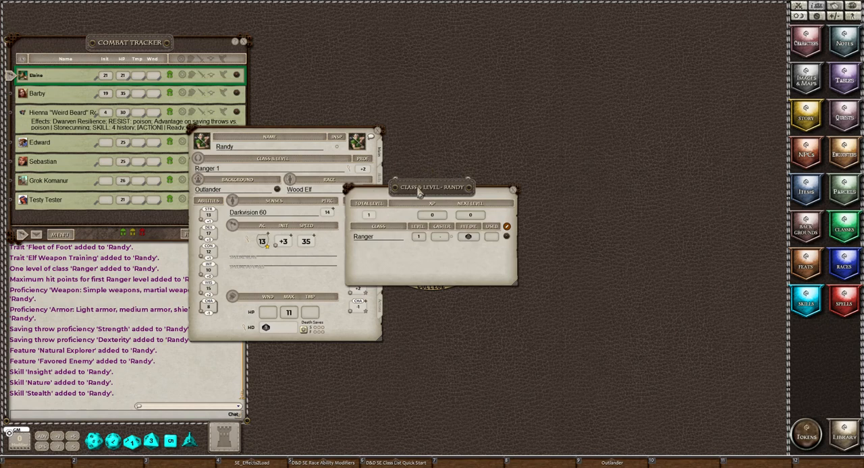
drag(425, 183, 462, 101)
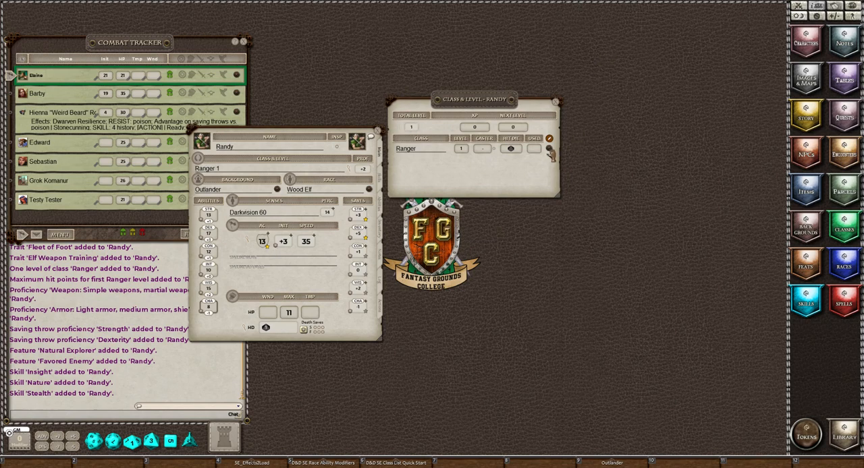
drag(550, 149, 530, 177)
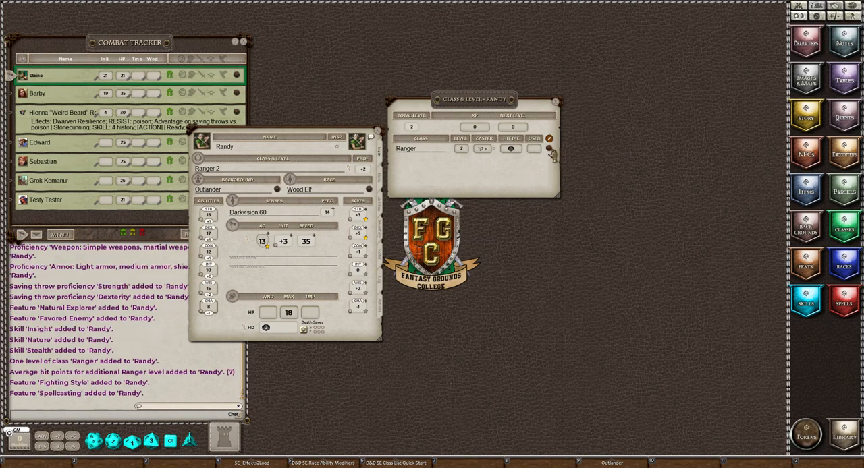
drag(623, 140, 532, 176)
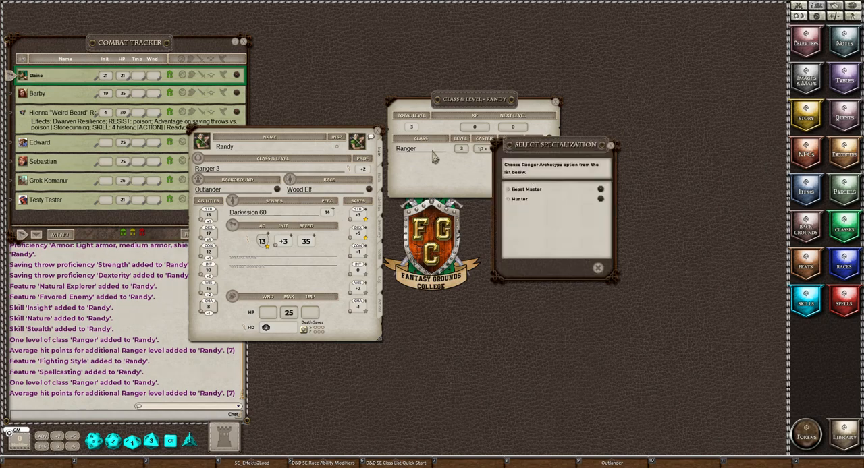
Close the class and level details and choose Hunter as the Ranger archetype.
click(555, 102)
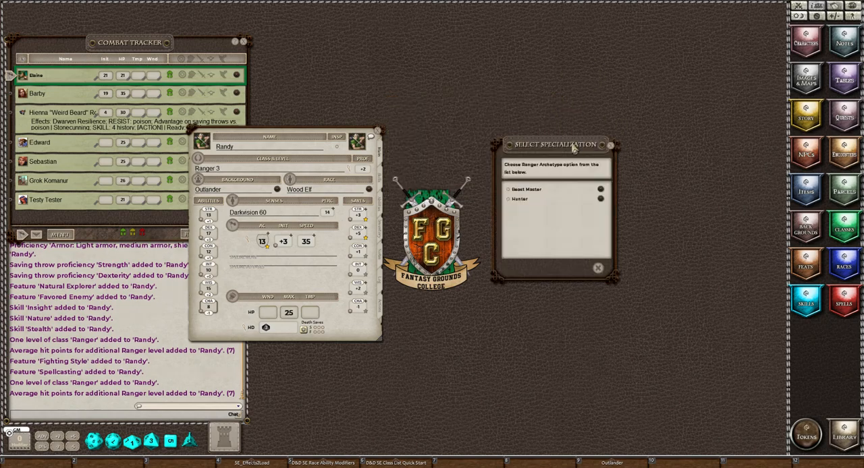
click(509, 201)
click(584, 270)
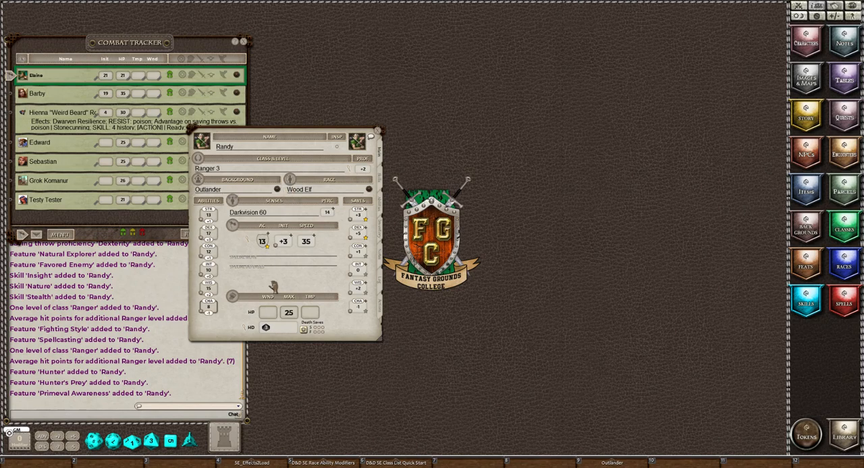
Review the character's skills and abilities, and open the description of the Favored Enemy feature.
click(380, 181)
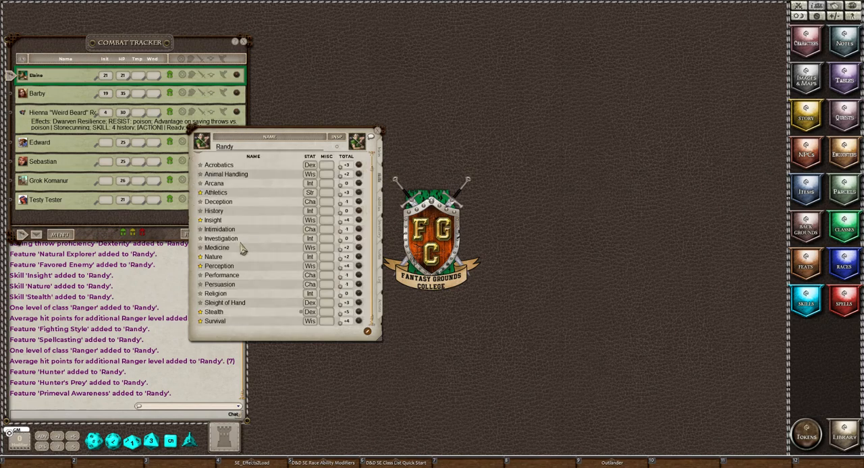
scroll(249, 243, up, 1)
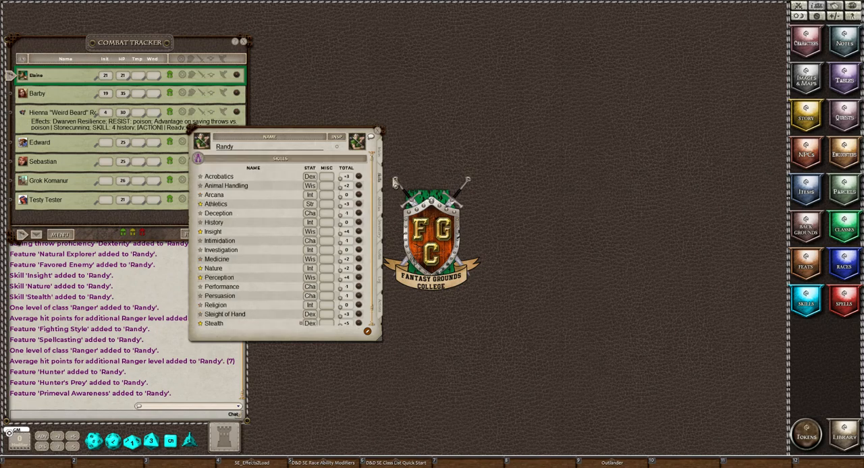
click(380, 208)
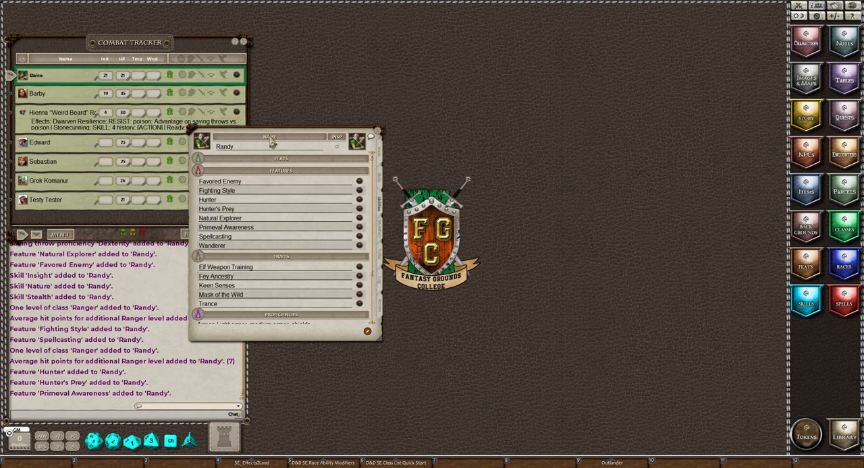
drag(270, 135, 266, 105)
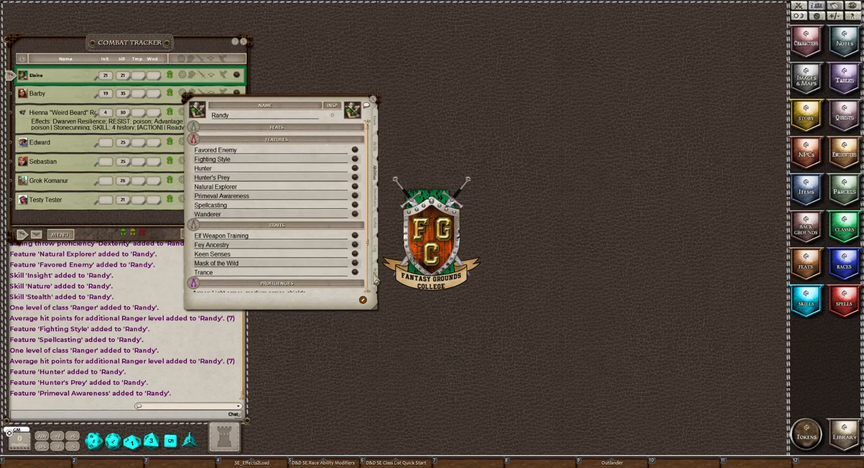
click(356, 154)
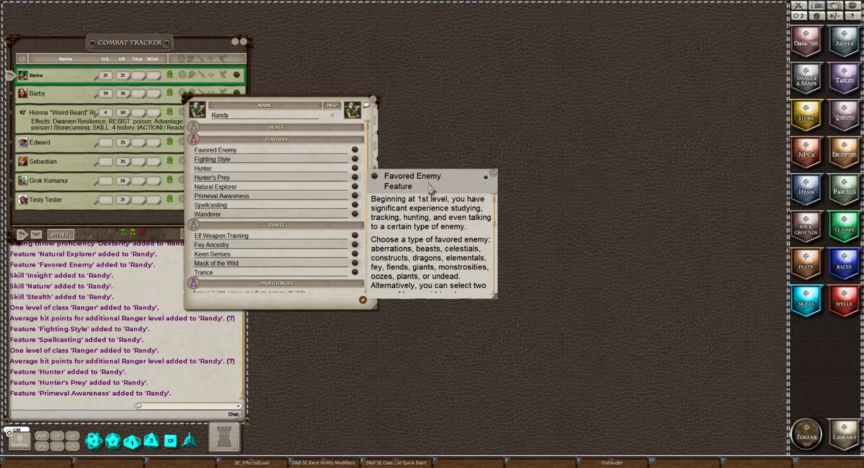
Review the enemy types in the Favored Enemy description, label that feature "Favored Enemy (Undead)" on the character sheet, and close the description.
drag(428, 169, 455, 22)
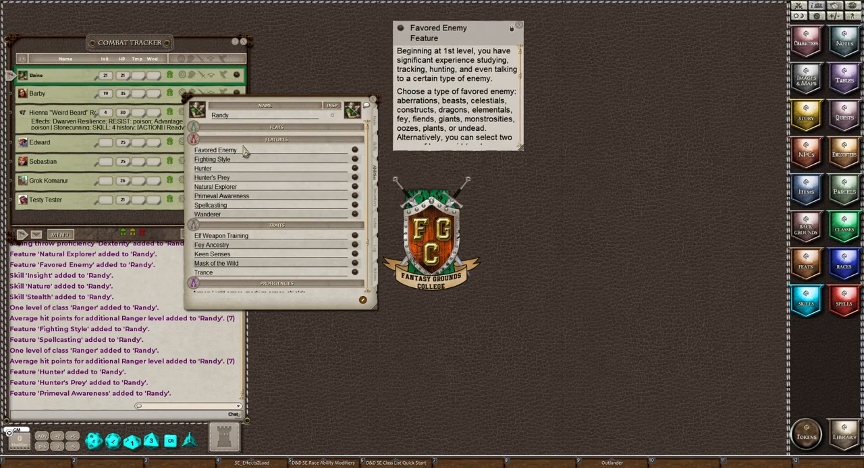
scroll(448, 116, down, 1)
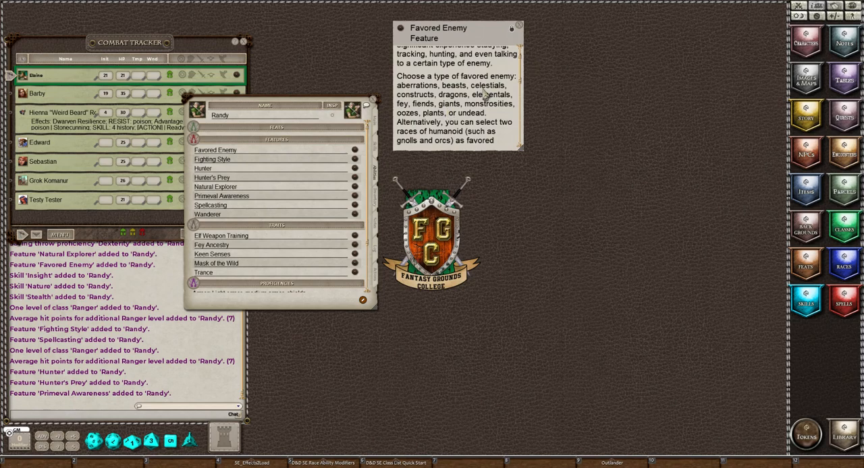
scroll(478, 84, down, 2)
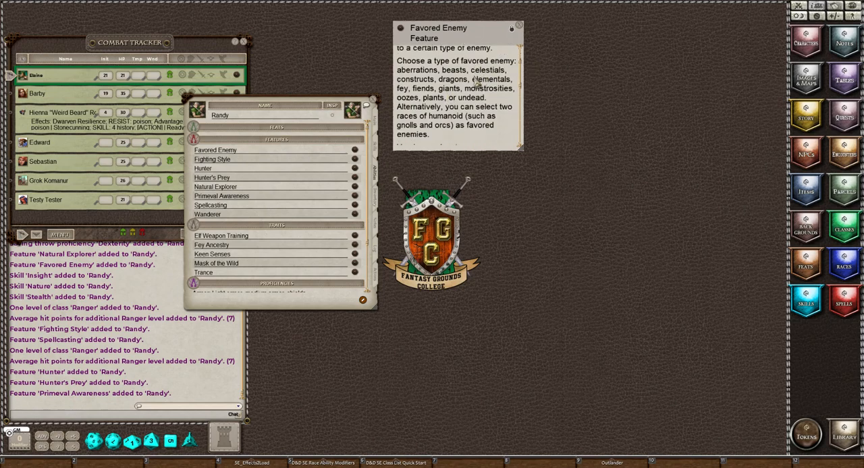
scroll(477, 84, up, 3)
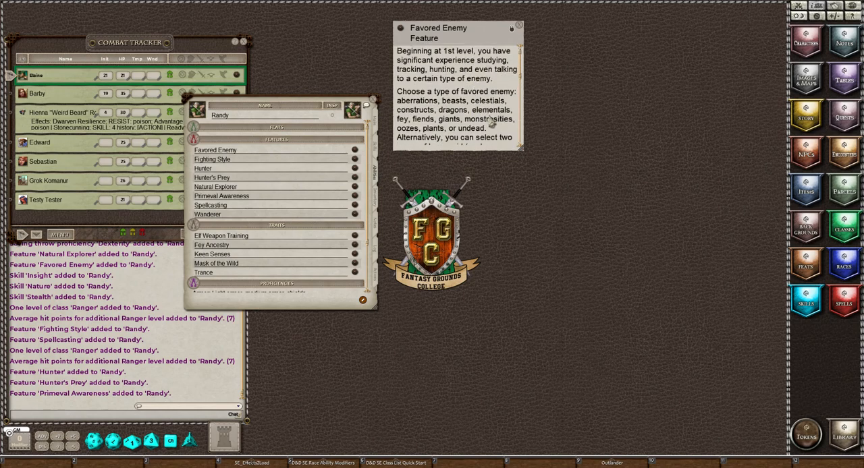
scroll(486, 107, down, 1)
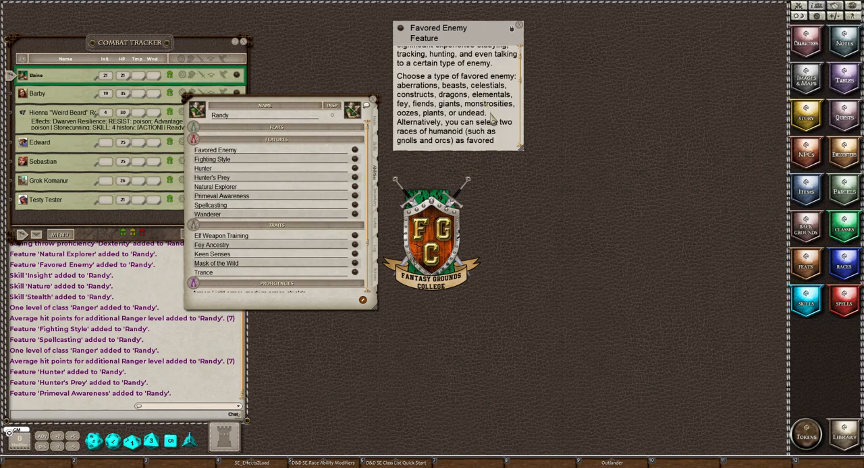
click(264, 151)
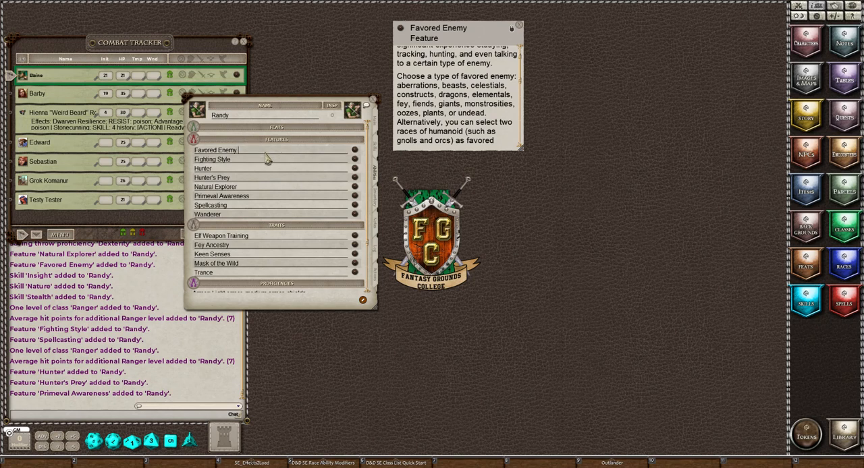
key(shift)
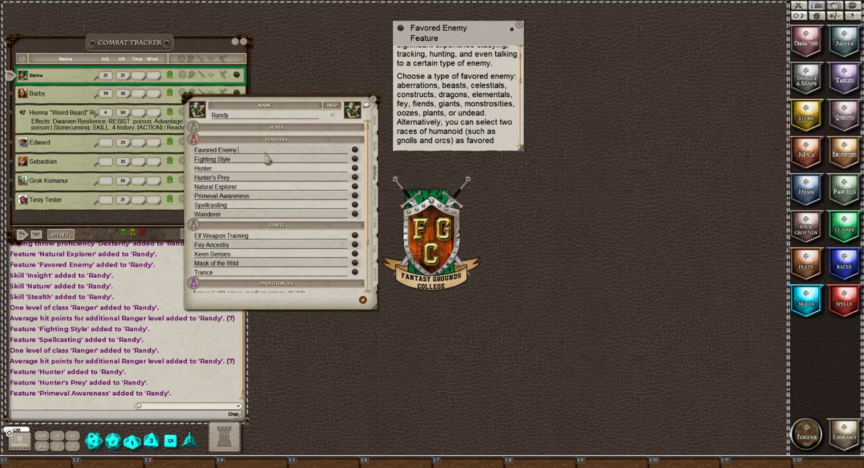
text(()
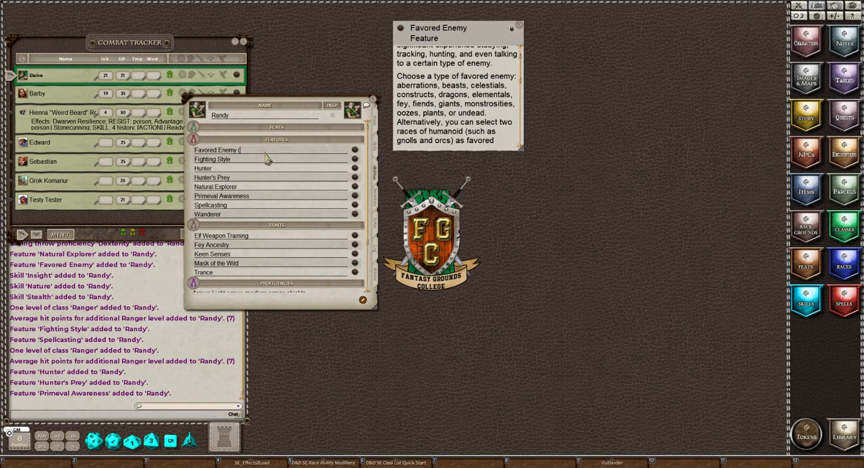
text(Undead))
click(519, 28)
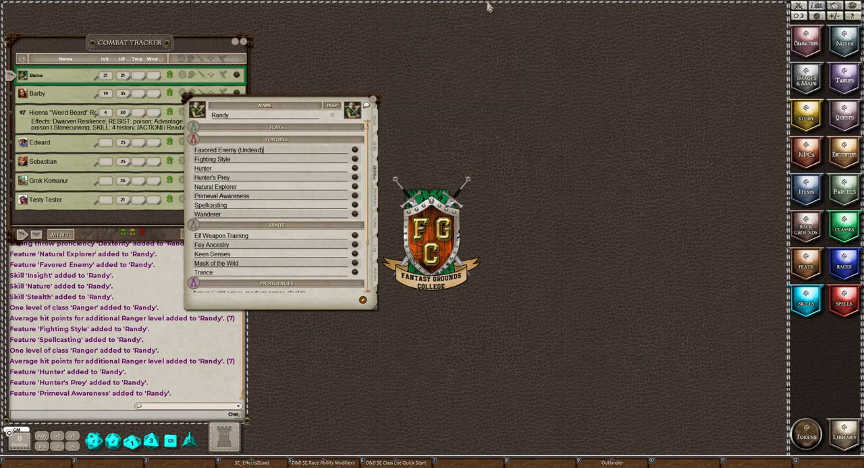
Open the Fighting Style feature's description, place it clear of the character sheet, and read through all its style options.
click(356, 160)
drag(438, 171, 477, 53)
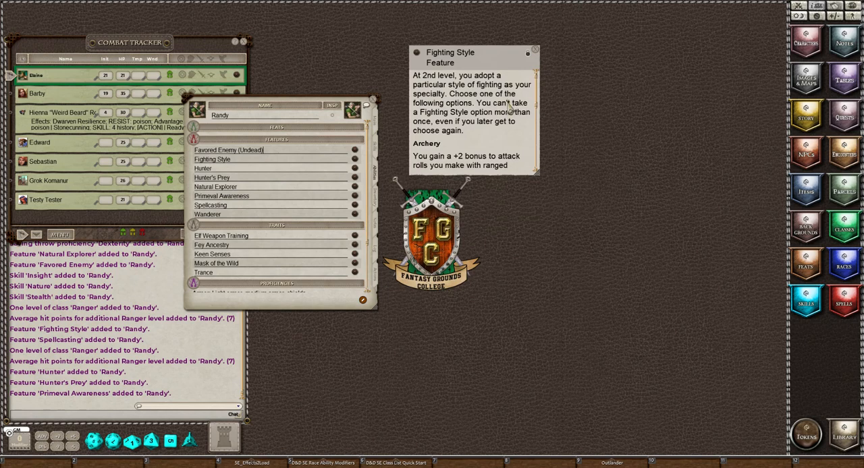
scroll(511, 115, down, 5)
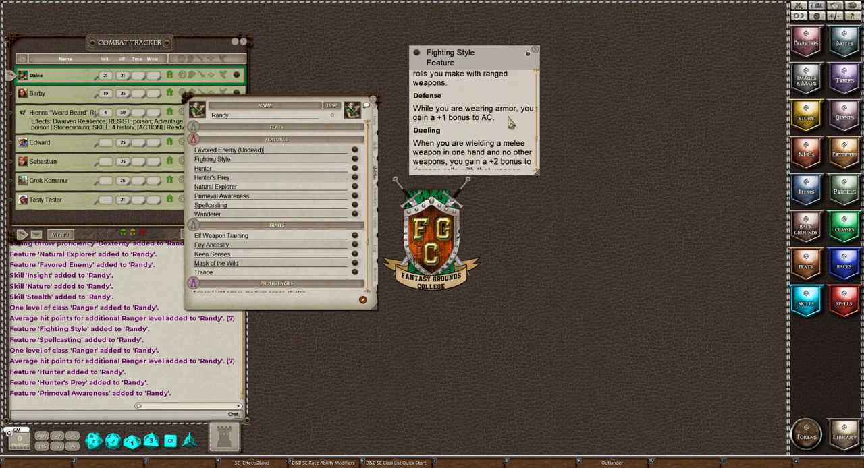
scroll(511, 122, down, 2)
scroll(509, 126, down, 3)
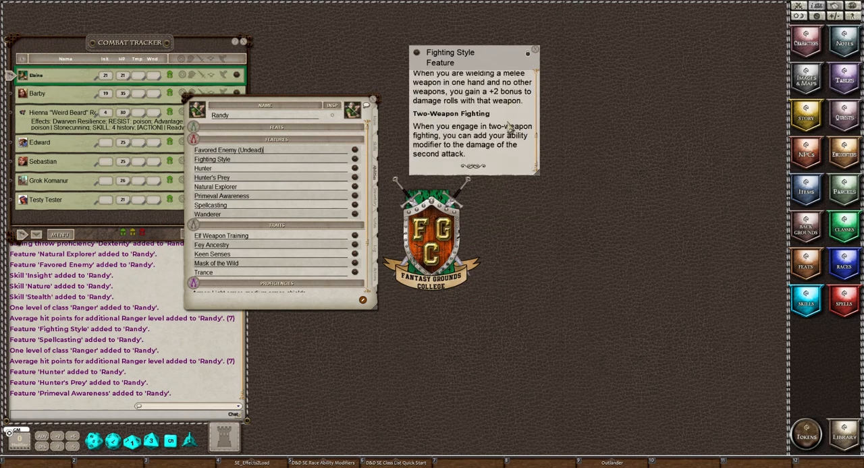